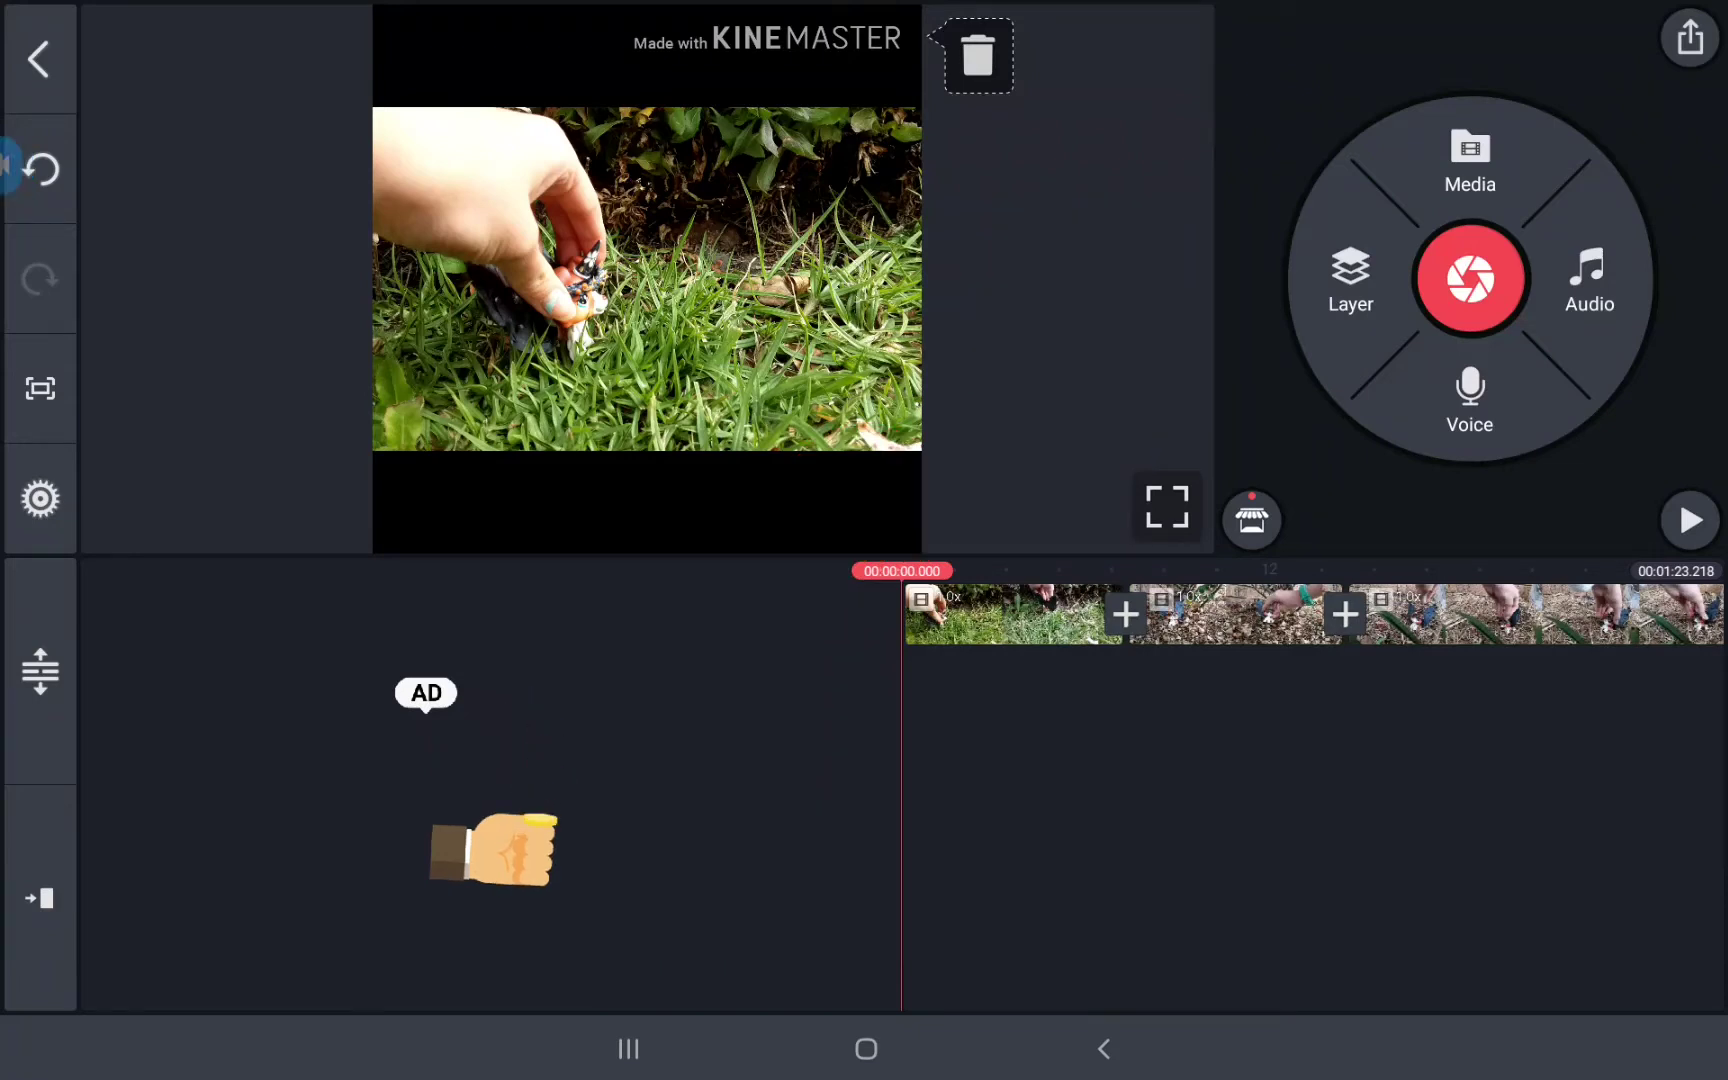
- Play the three-clip grass video project from the start of the timeline
{"action": "left_click", "coordinate": [1689, 519]}
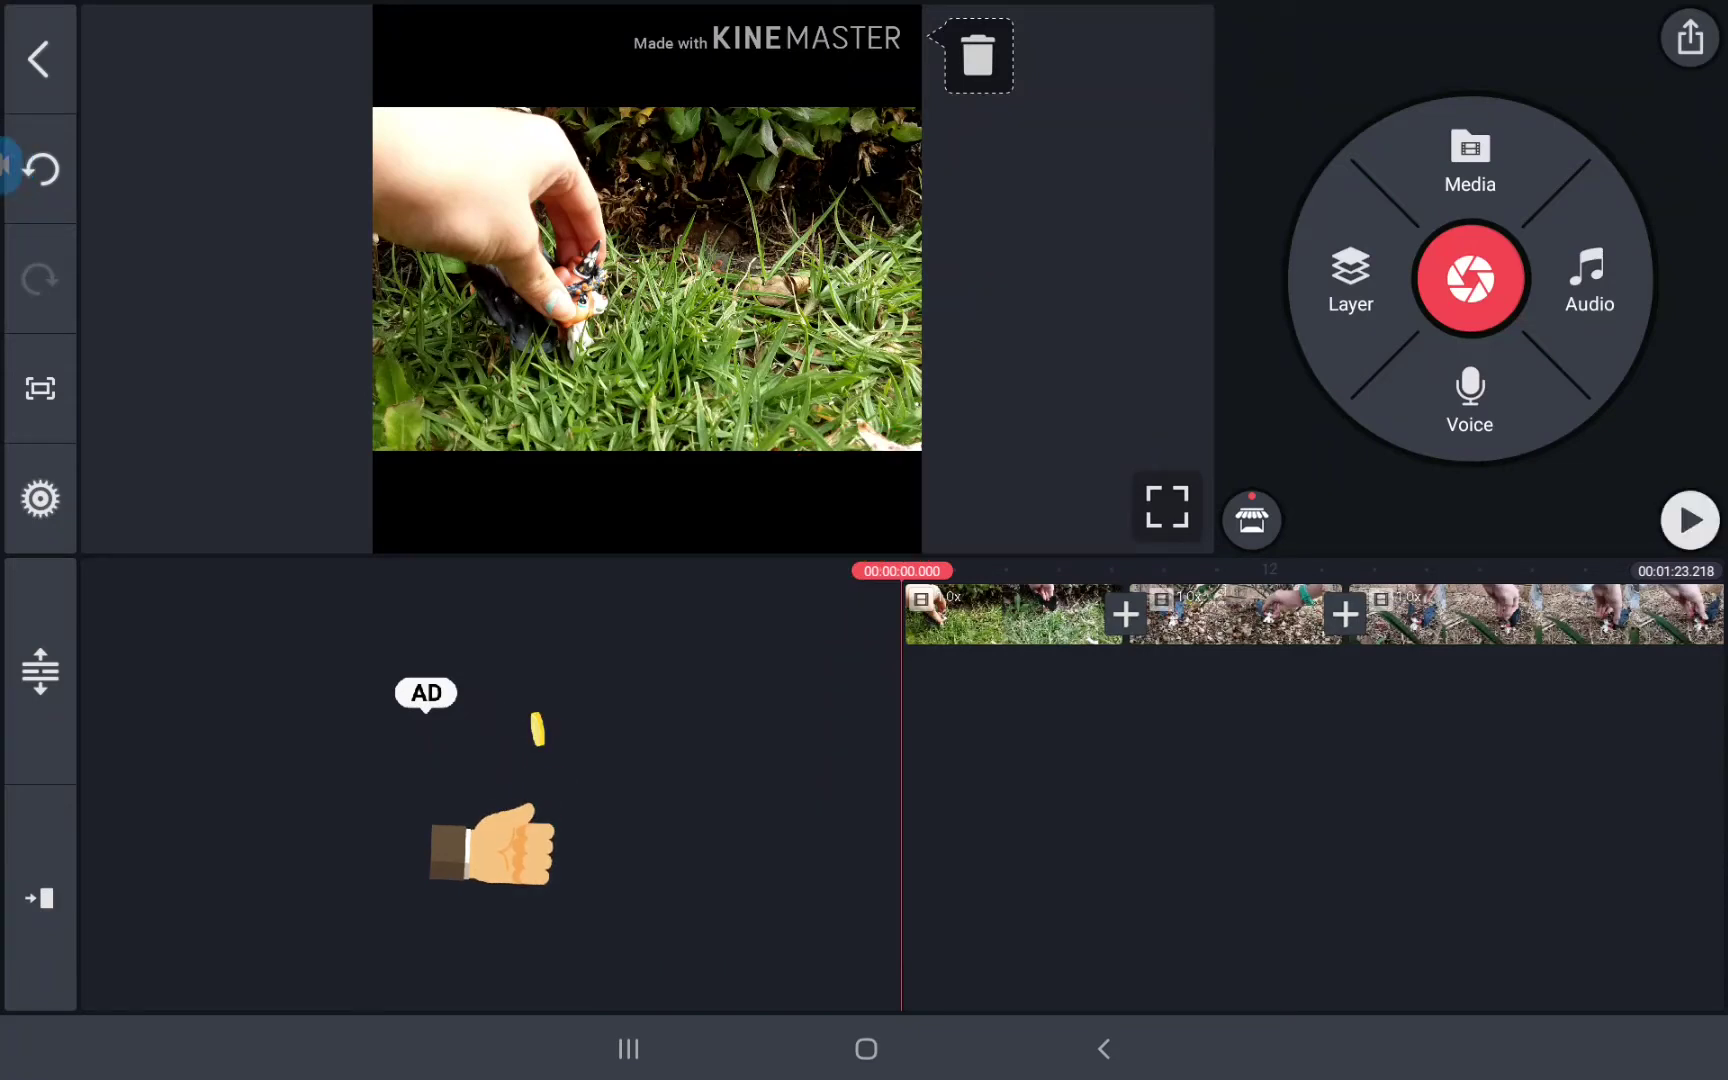